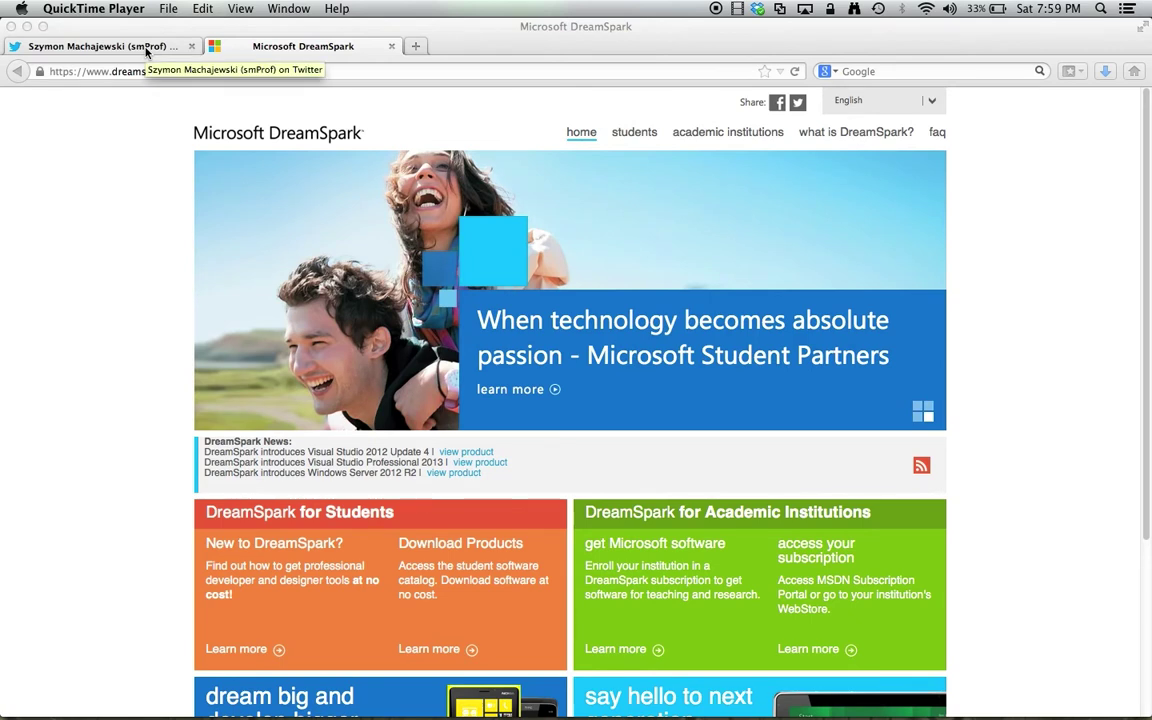
# Follow the e5.onthehub.com link in the DreamSpark tweet on the Twitter profile
pyautogui.click(146, 47)
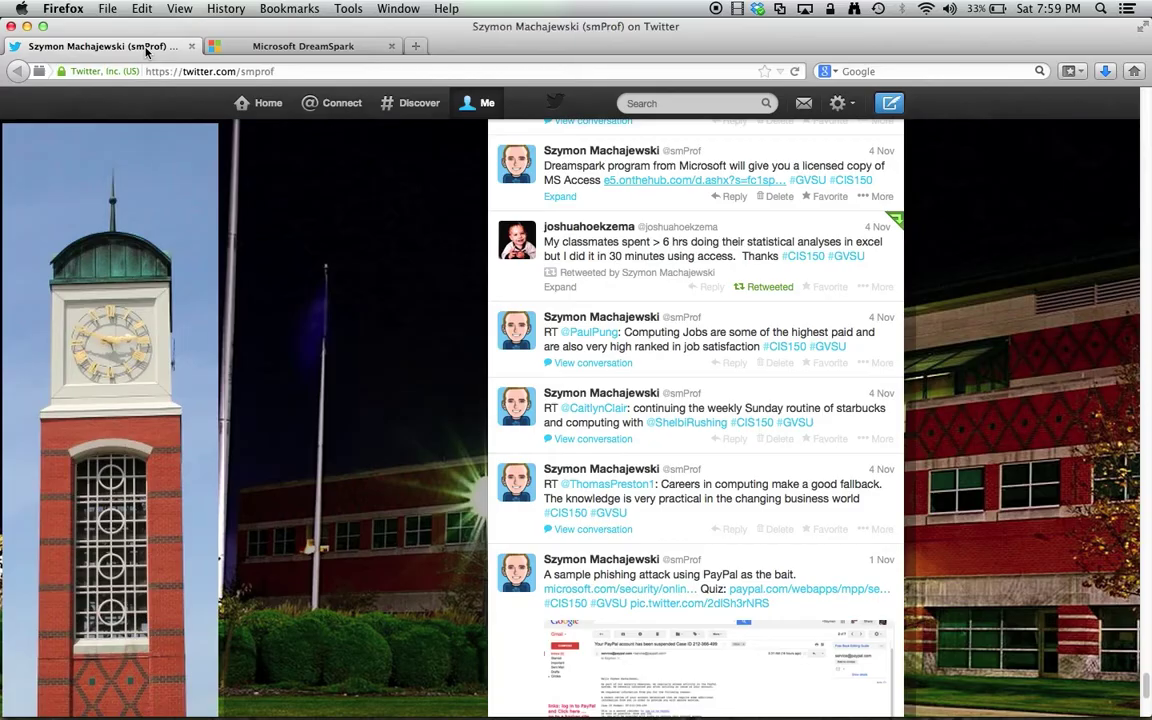
pyautogui.click(646, 188)
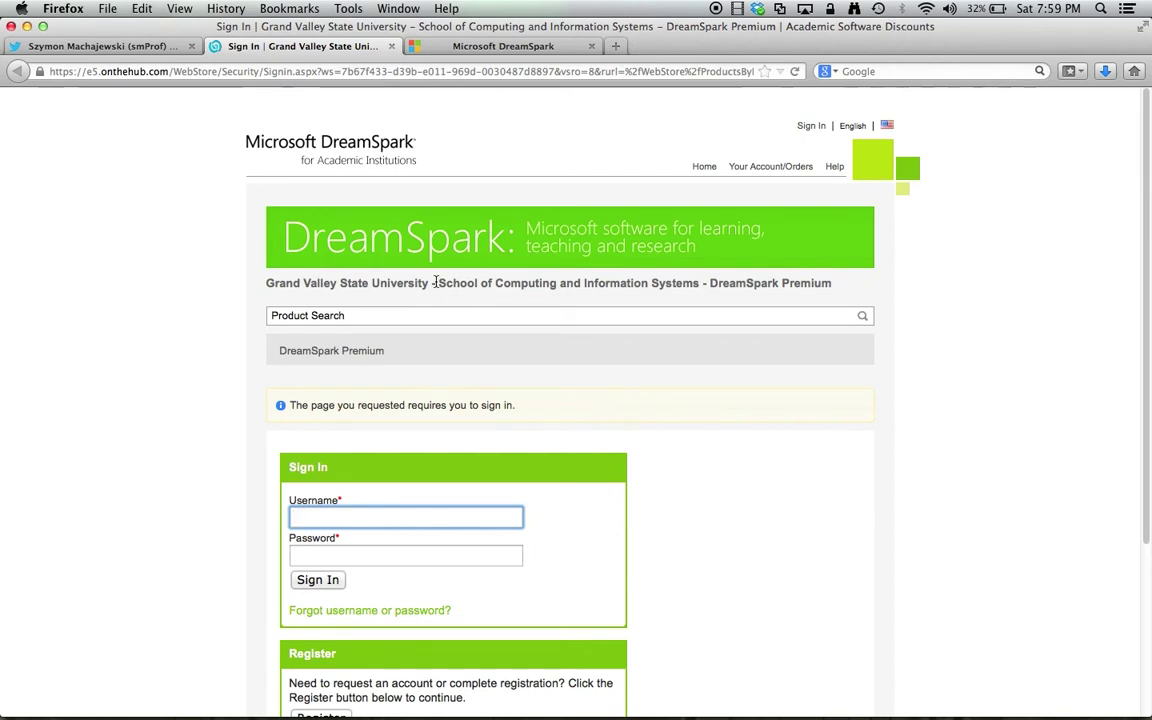
# Try registering a WebStore account with the suggested school e-mail username
pyautogui.scroll(-5, 135, 420)
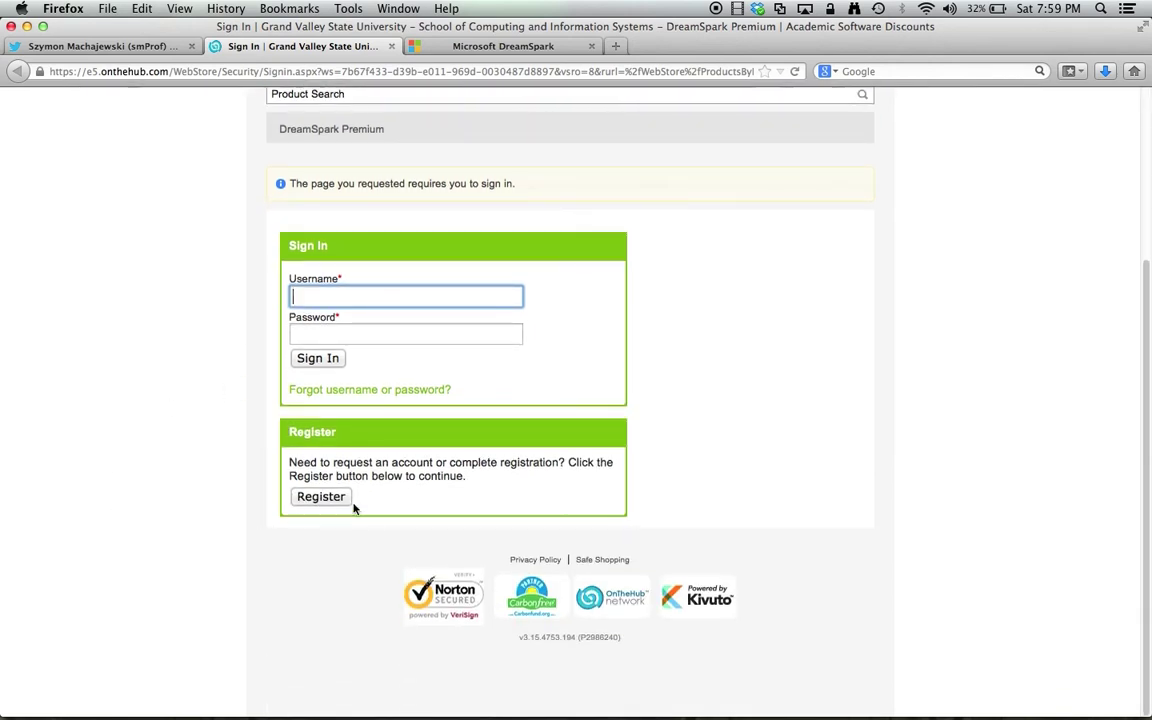
pyautogui.click(321, 497)
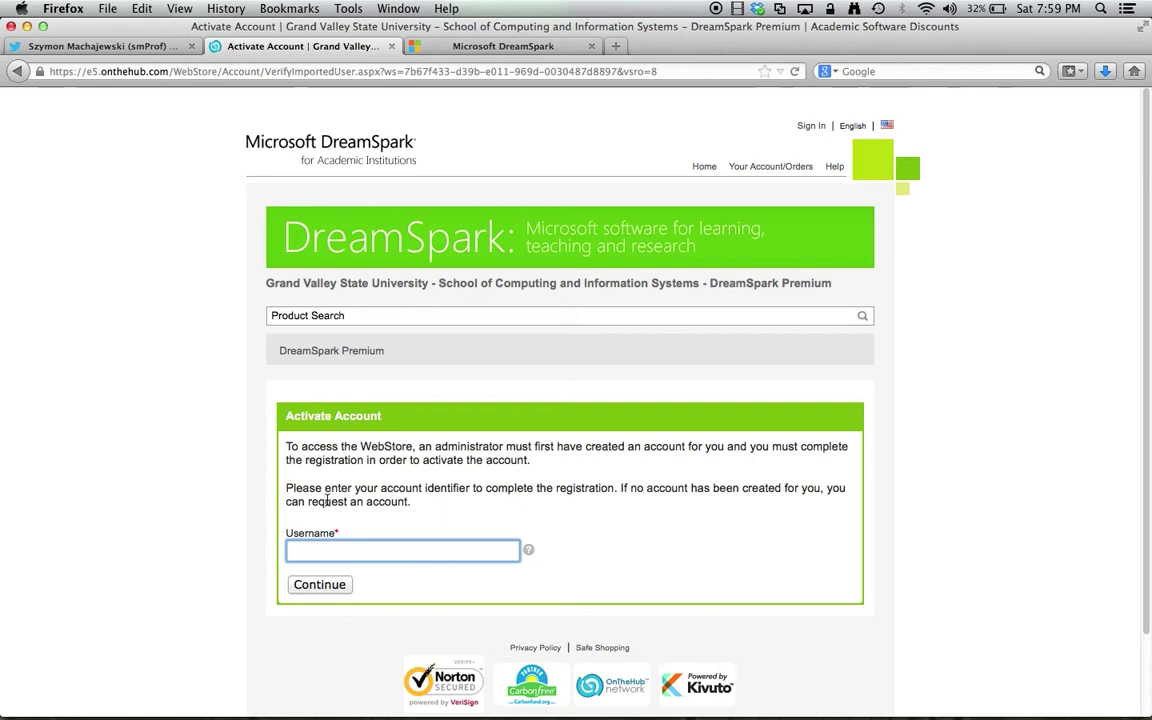
pyautogui.write('gvsu')
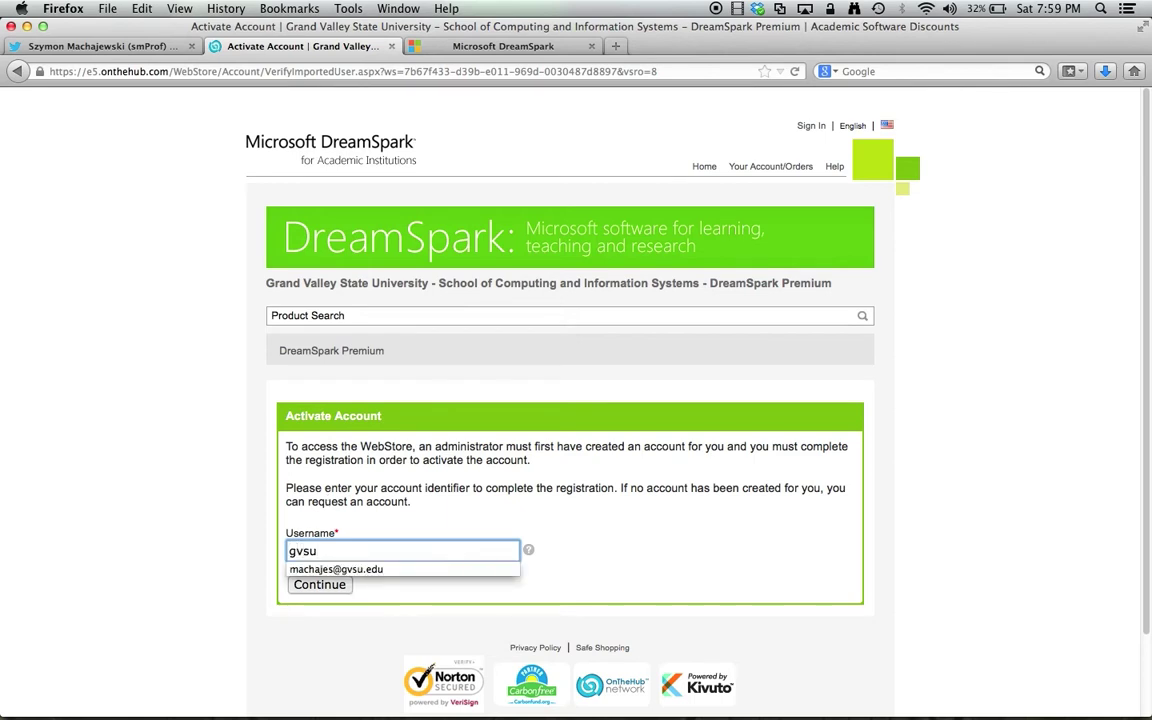
pyautogui.press('Down')
pyautogui.press('Return')
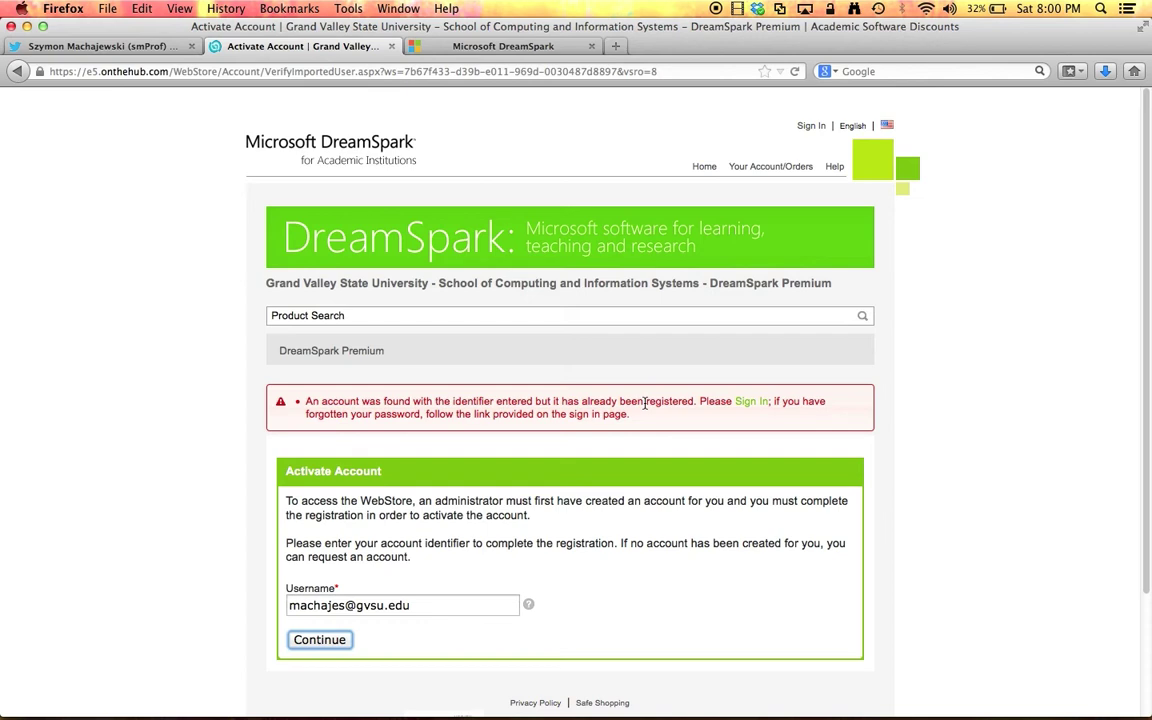
# Visit the sign-in link and Forgot username or password page, then return to Sign In
pyautogui.click(752, 402)
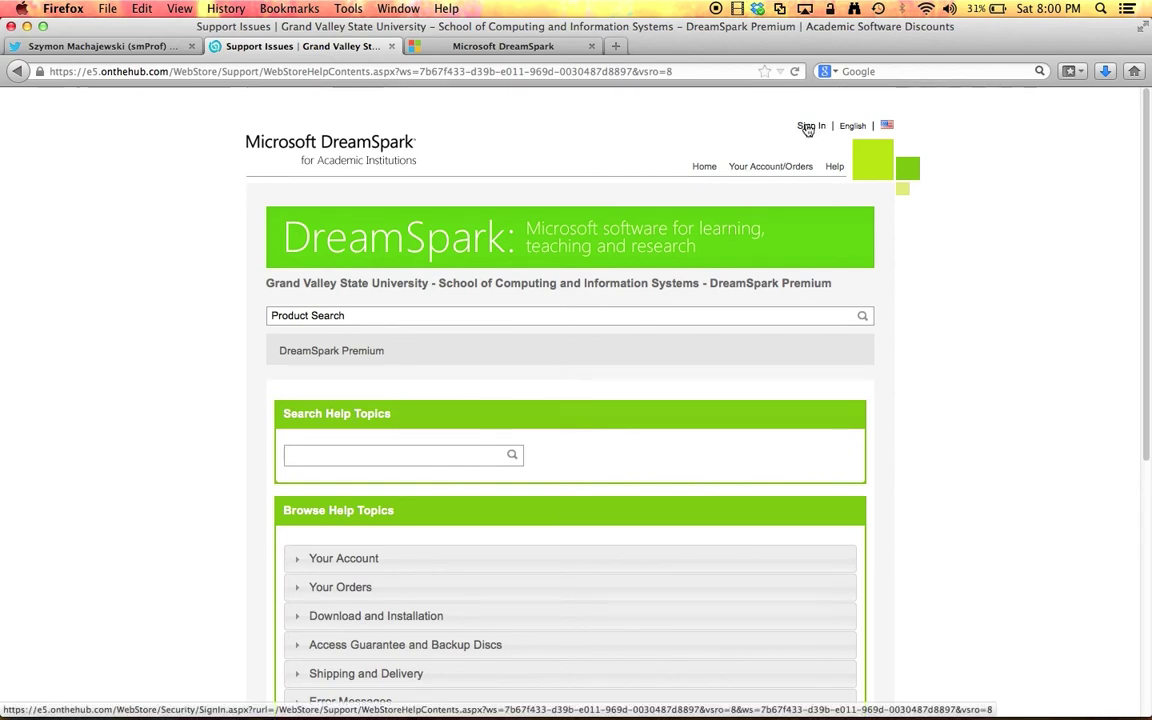
pyautogui.click(810, 126)
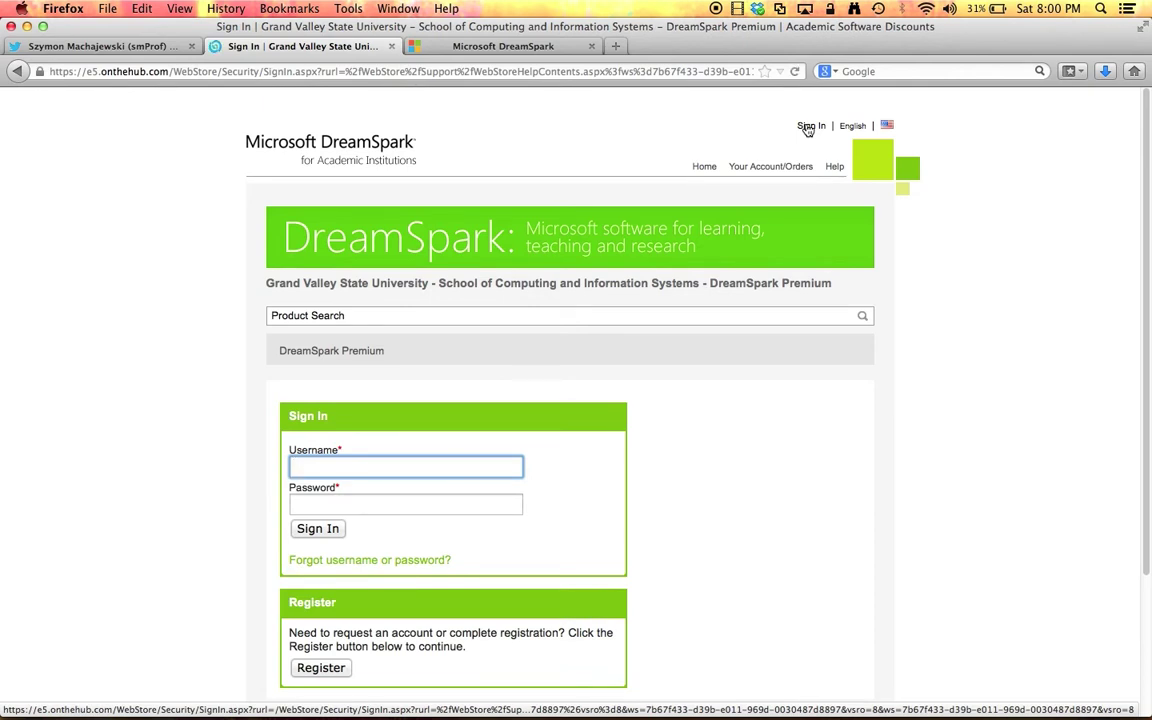
pyautogui.click(305, 562)
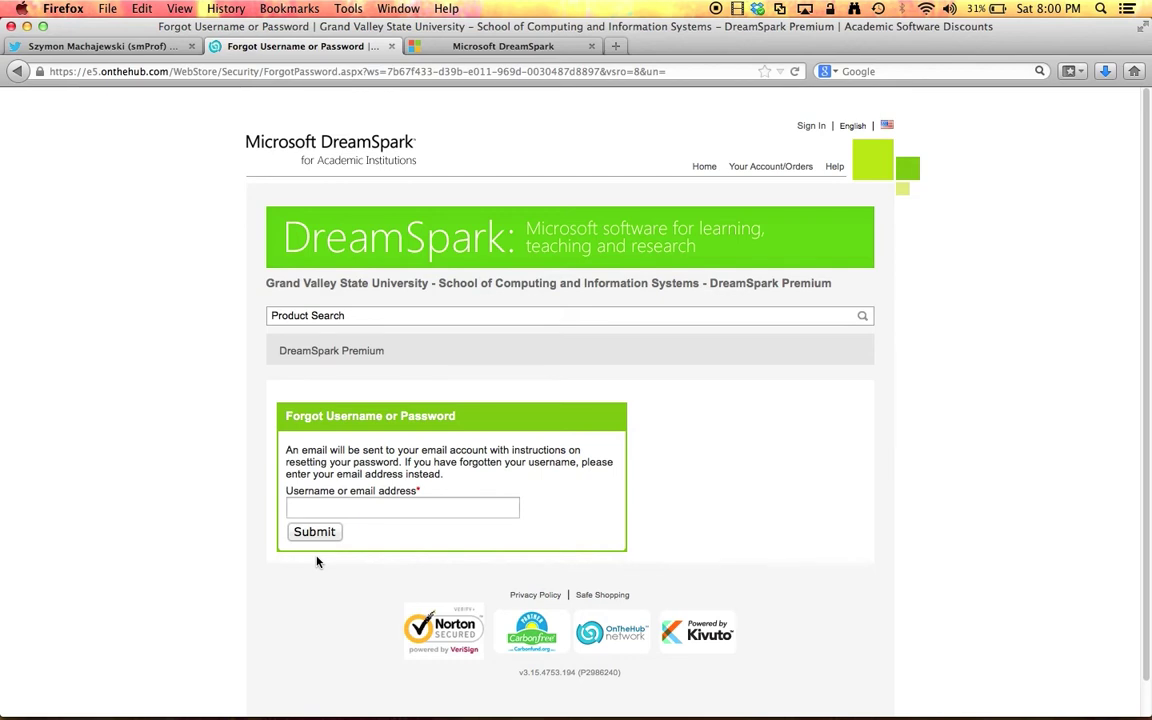
pyautogui.click(809, 126)
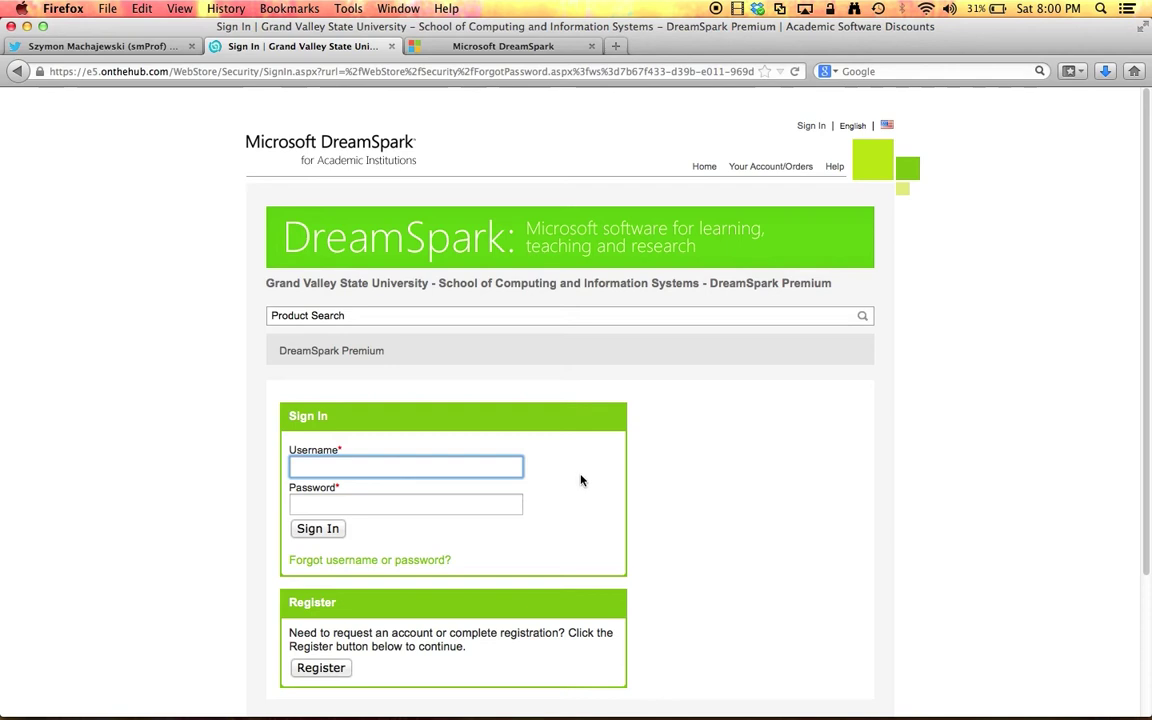
# Sign in with the school username and account password, then view Your Account/Orders
pyautogui.write('gvsu')
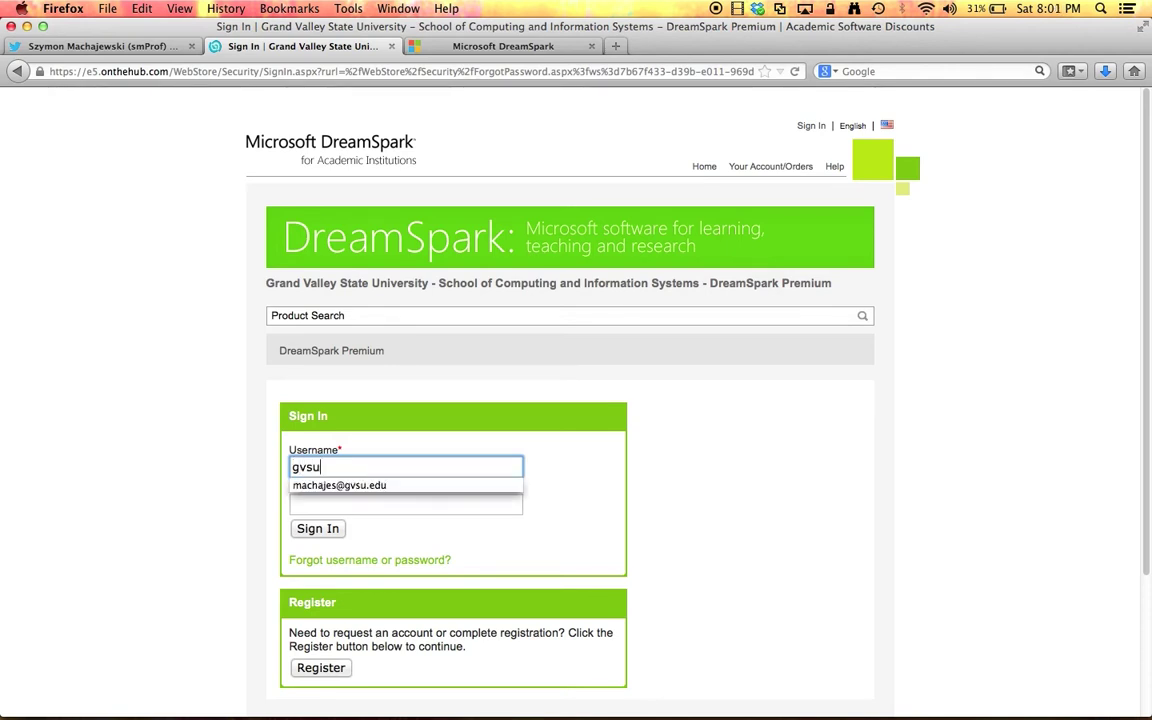
pyautogui.click(458, 486)
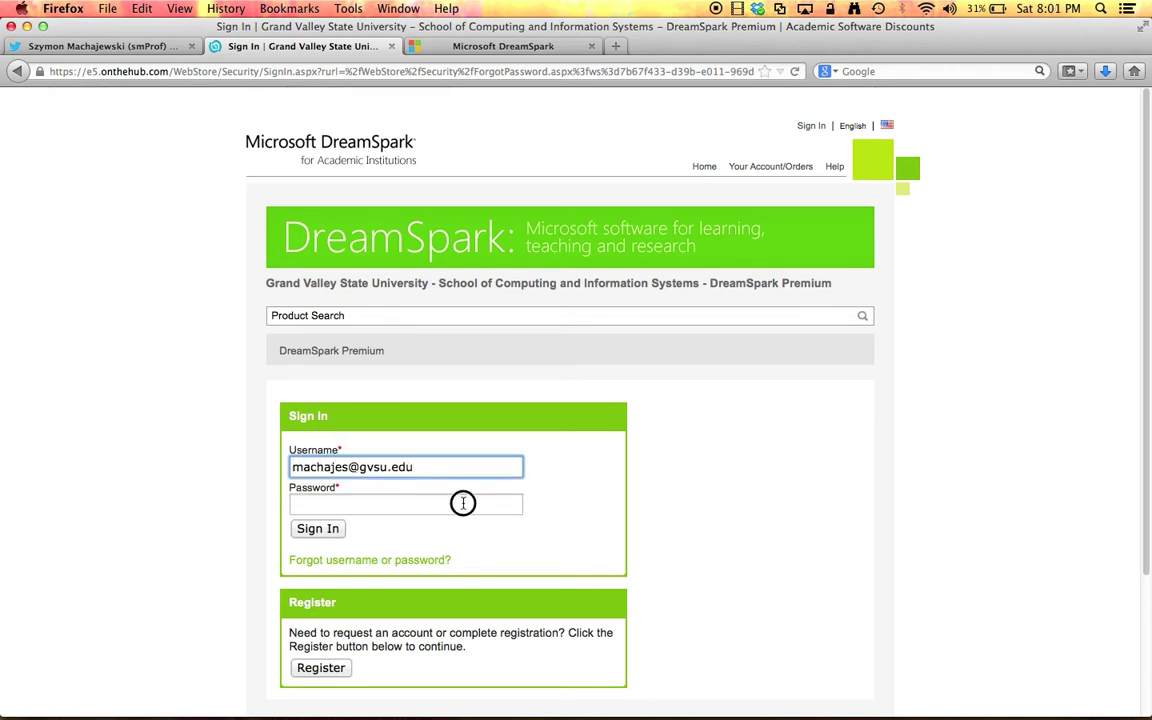
pyautogui.click(463, 502)
pyautogui.write('•••')
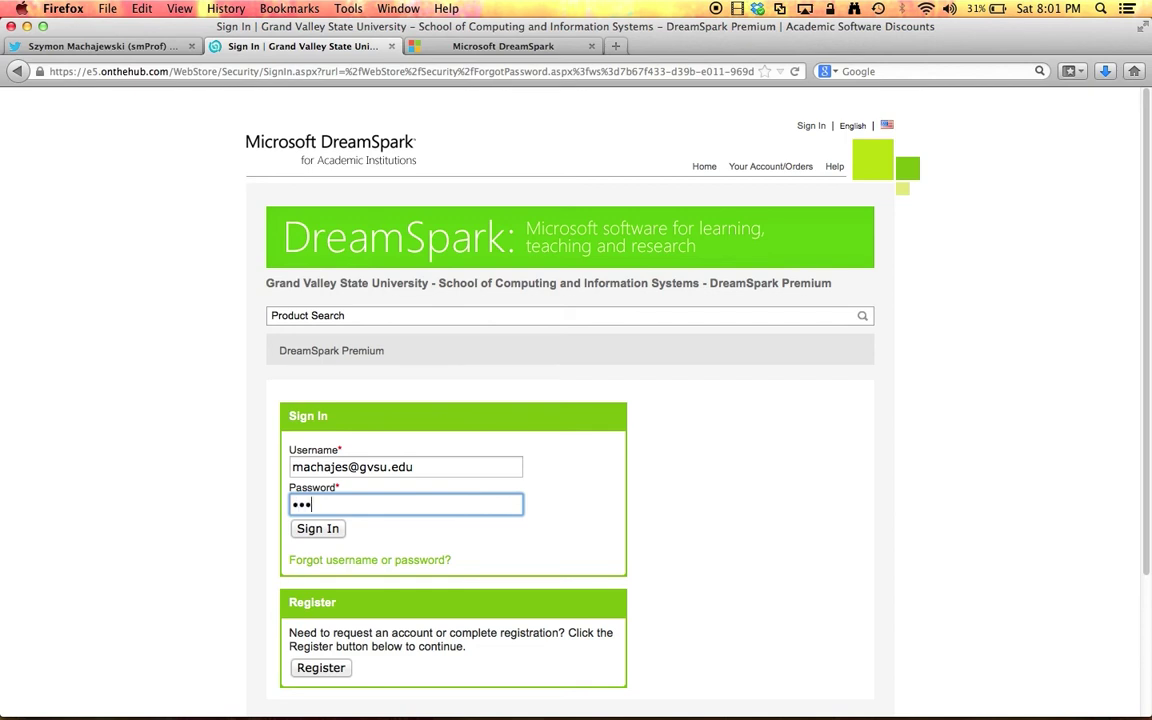
pyautogui.write('•••••••')
pyautogui.press('Return')
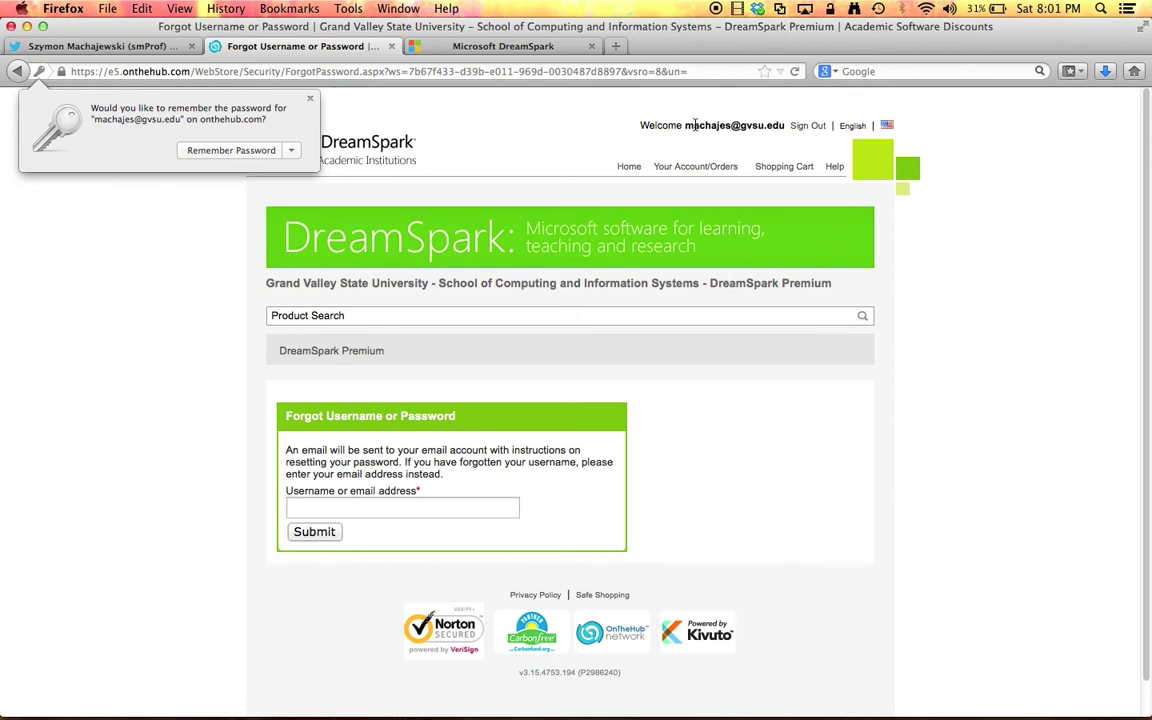
pyautogui.click(617, 113)
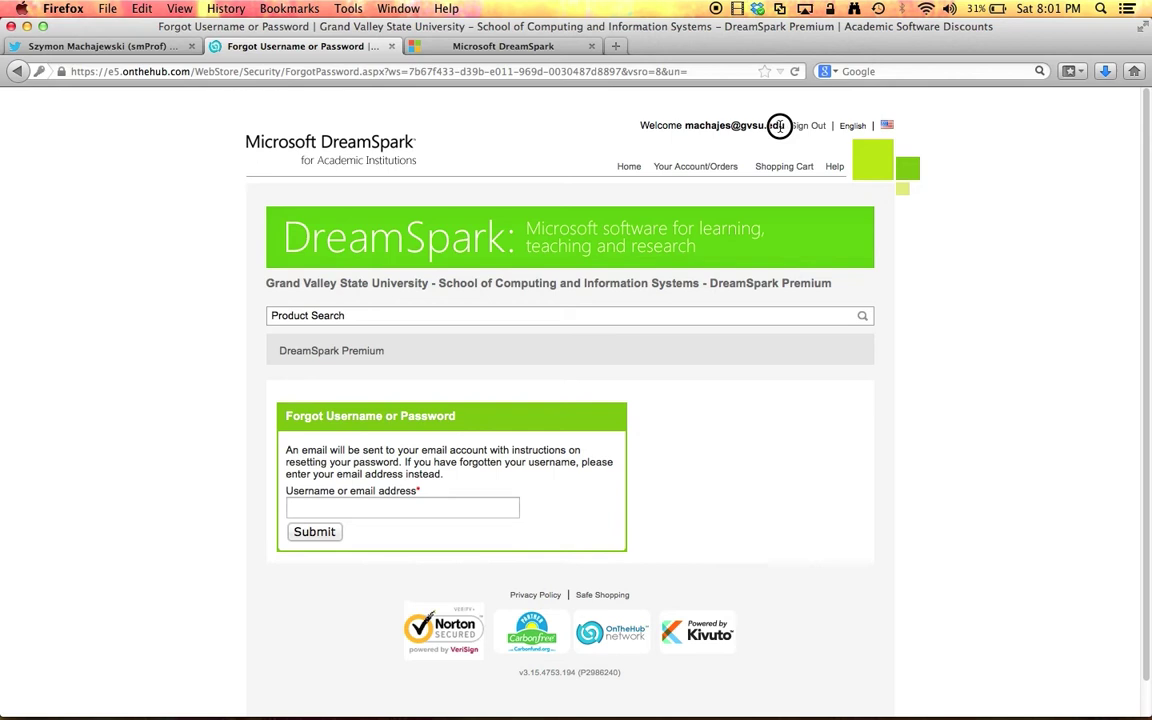
pyautogui.click(703, 167)
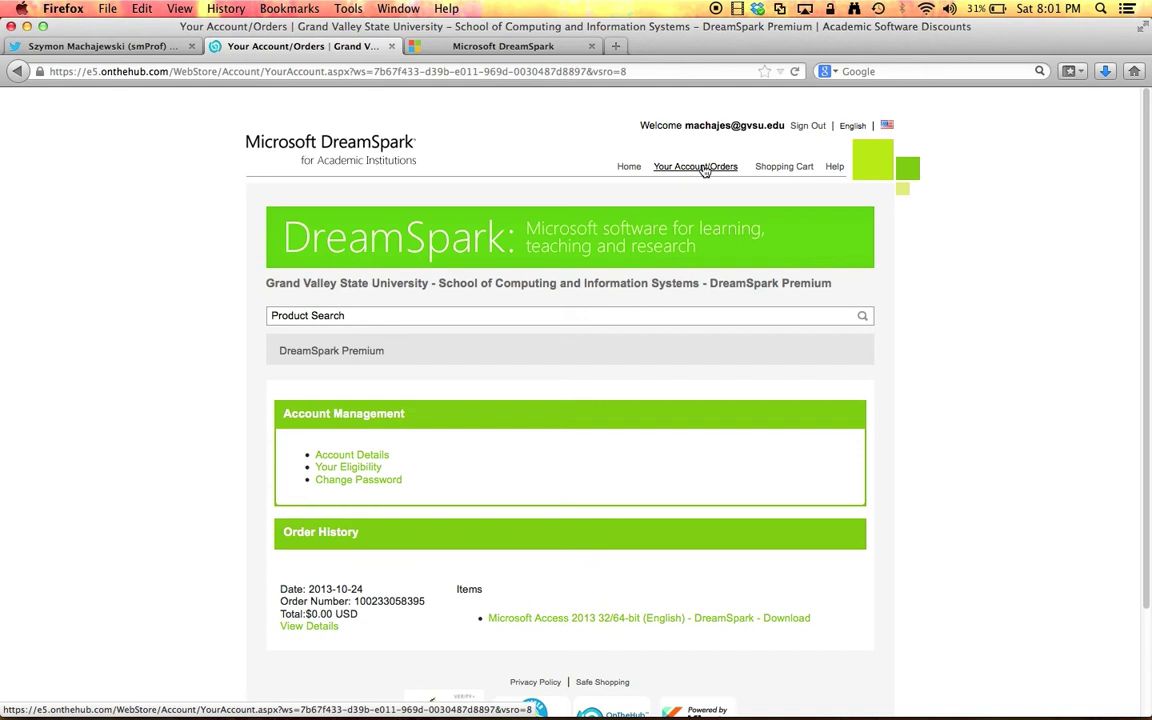
# Search the WebStore products for 'Access'
pyautogui.click(586, 314)
pyautogui.write('Access')
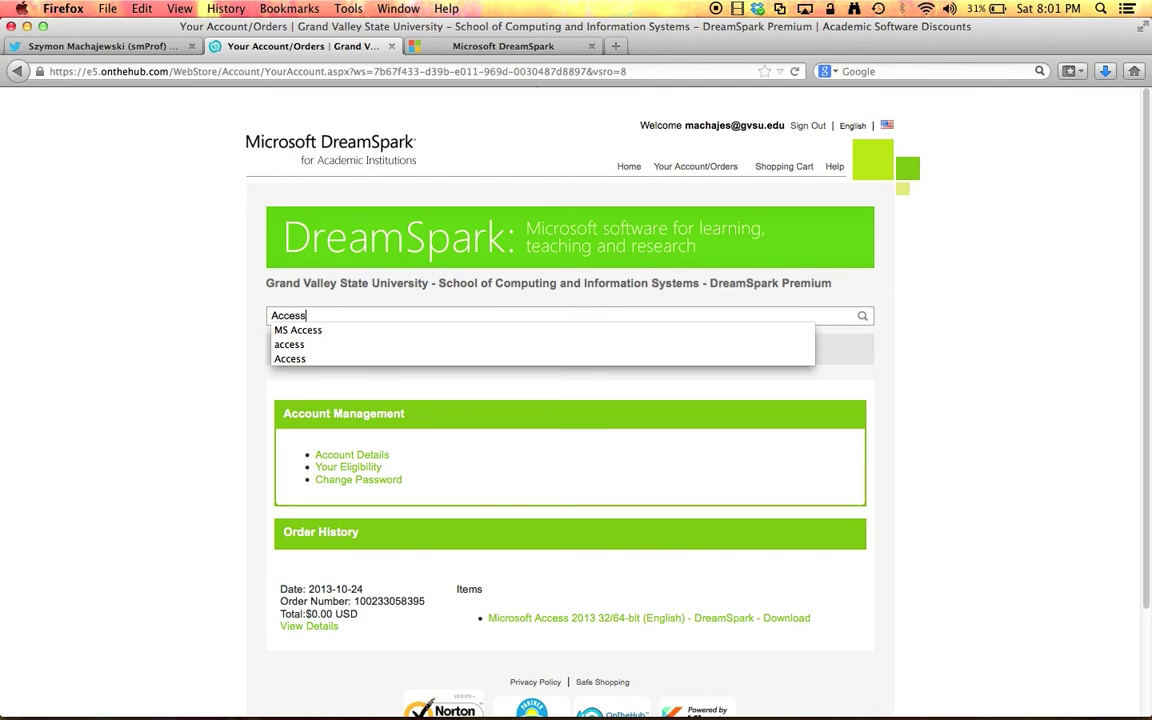
pyautogui.press('Return')
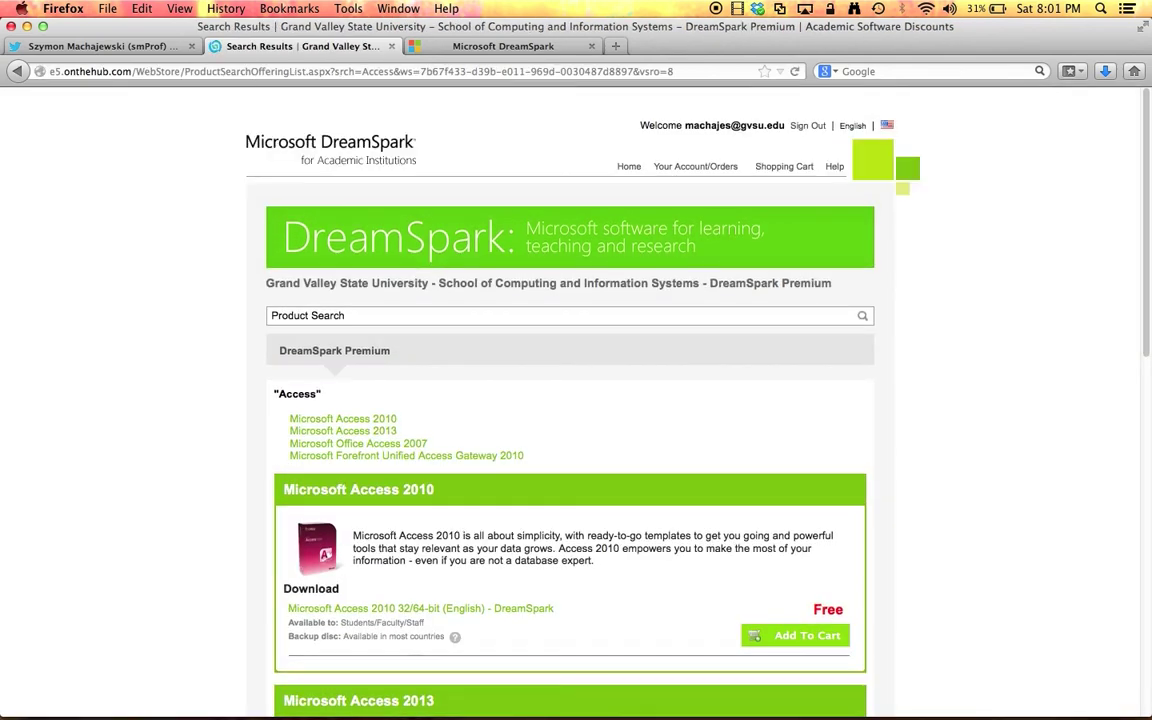
pyautogui.scroll(-3, 335, 454)
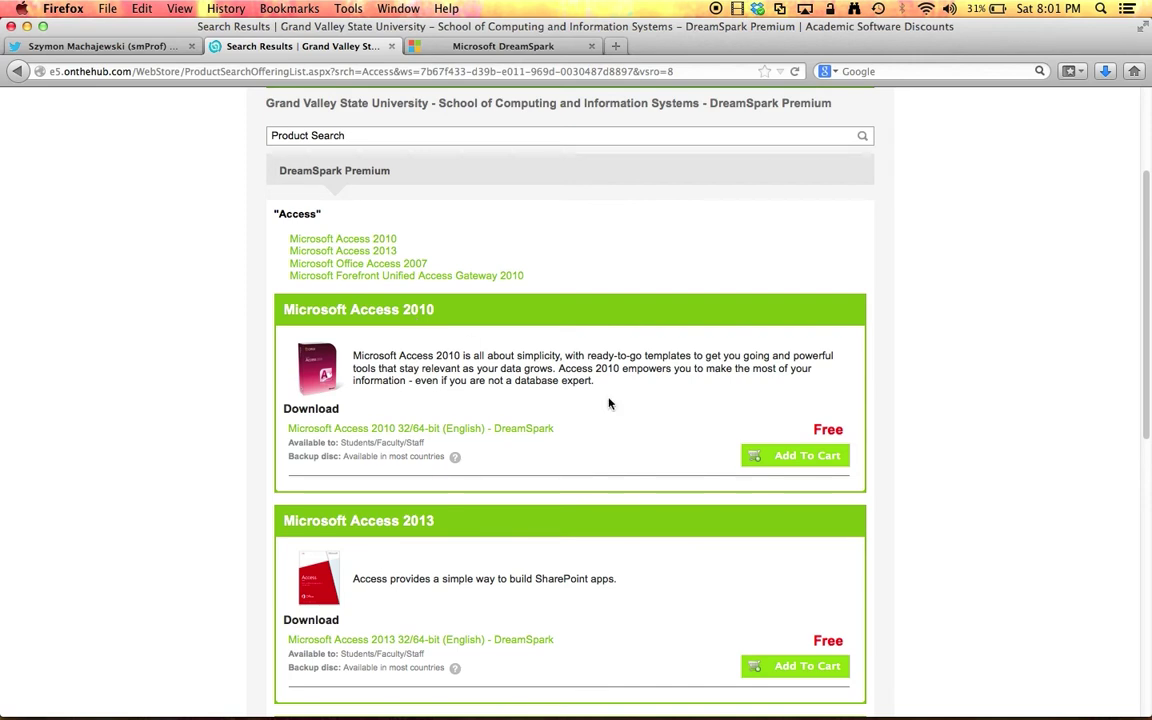
# Add Microsoft Access 2010 32/64-bit to the cart and check the $0.00 subtotal
pyautogui.click(780, 458)
pyautogui.click(885, 355)
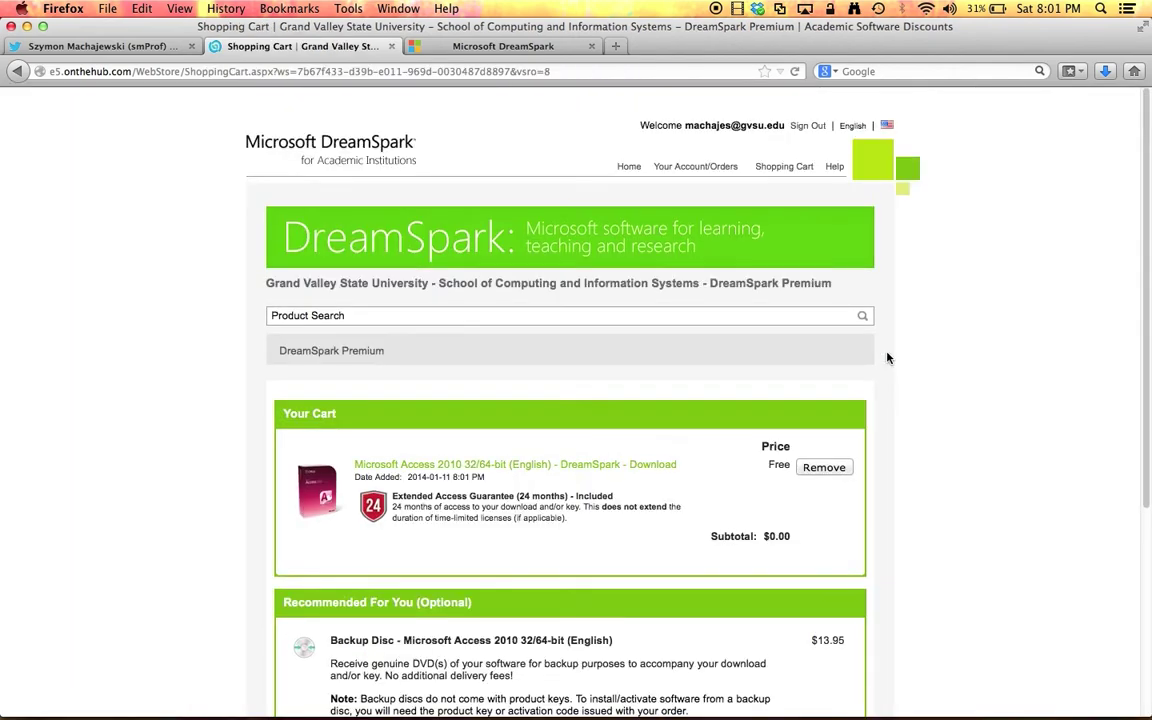
pyautogui.scroll(-2, 887, 357)
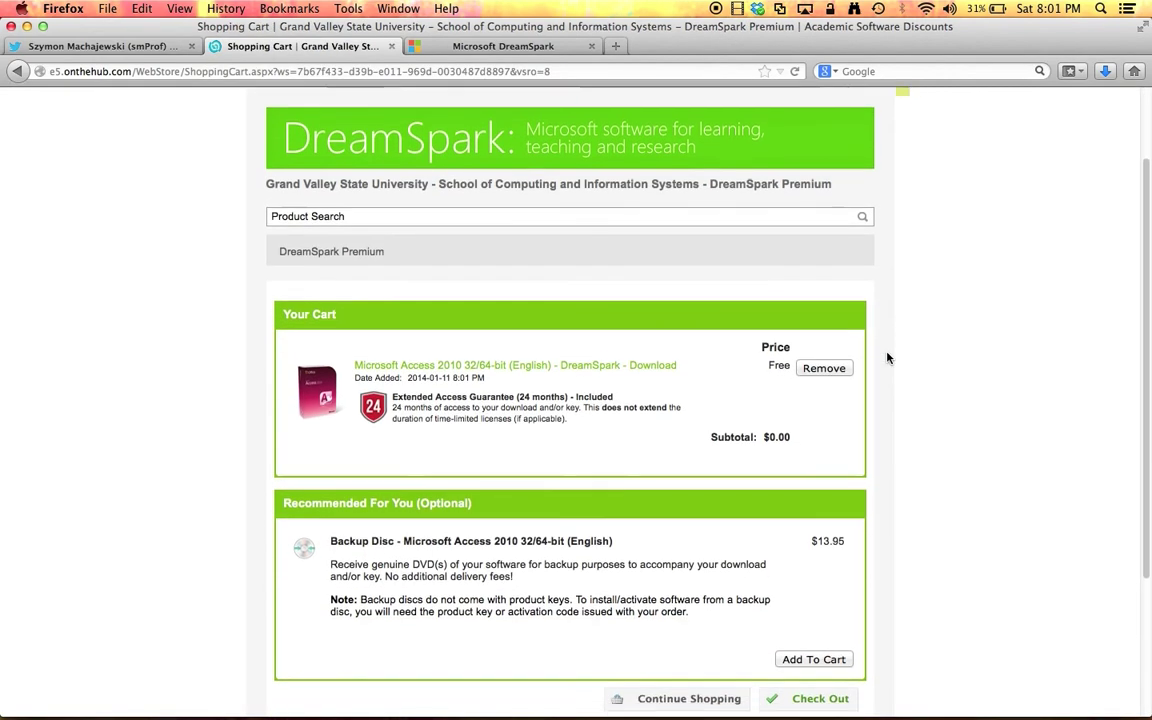
pyautogui.scroll(-1, 887, 357)
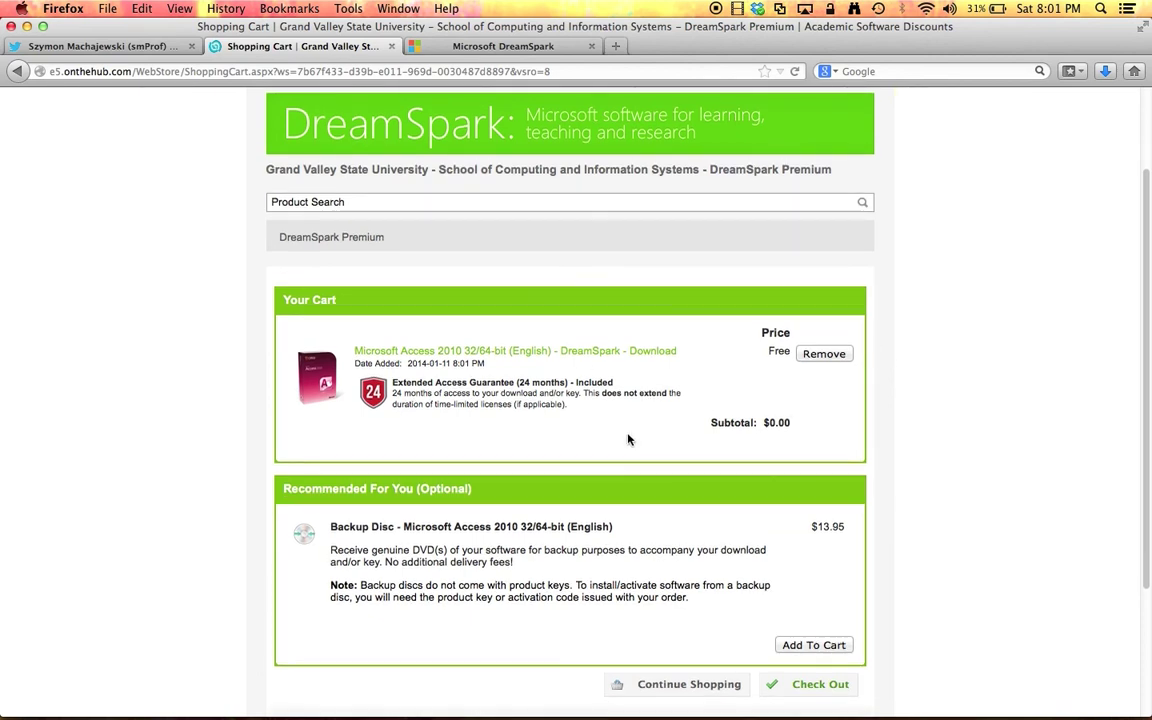
pyautogui.doubleClick(772, 422)
pyautogui.click(705, 303)
pyautogui.scroll(-3, 705, 303)
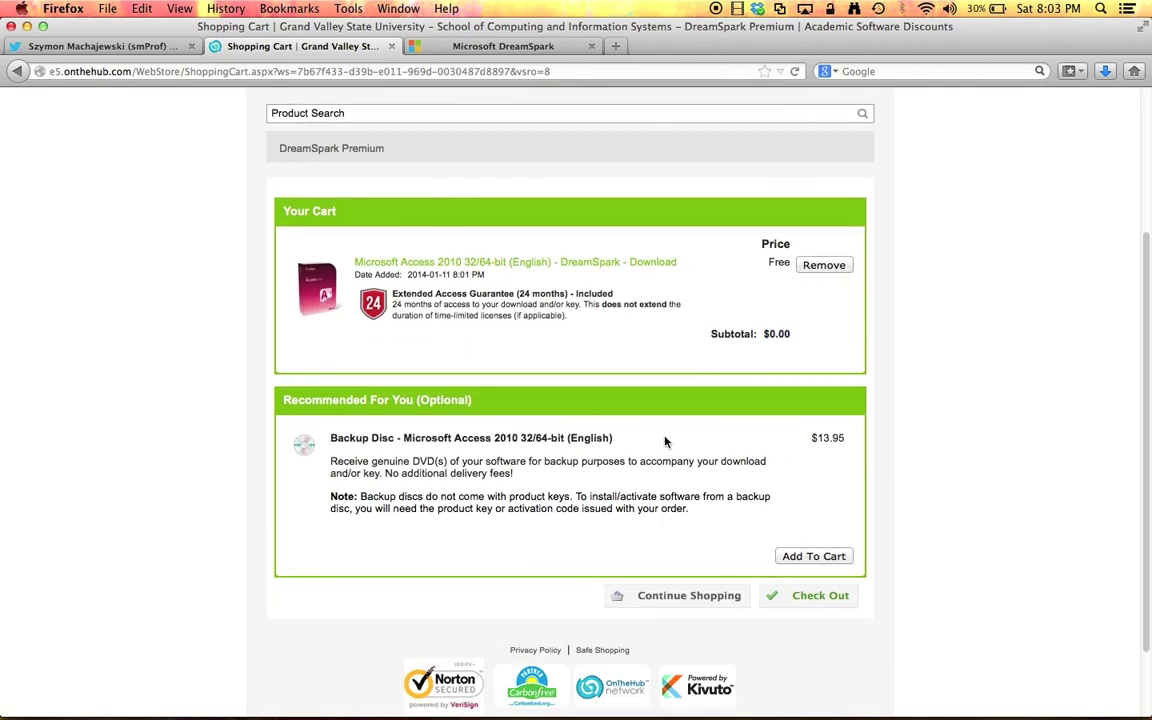
# Check out the cart and accept the DreamSpark license agreement
pyautogui.click(813, 597)
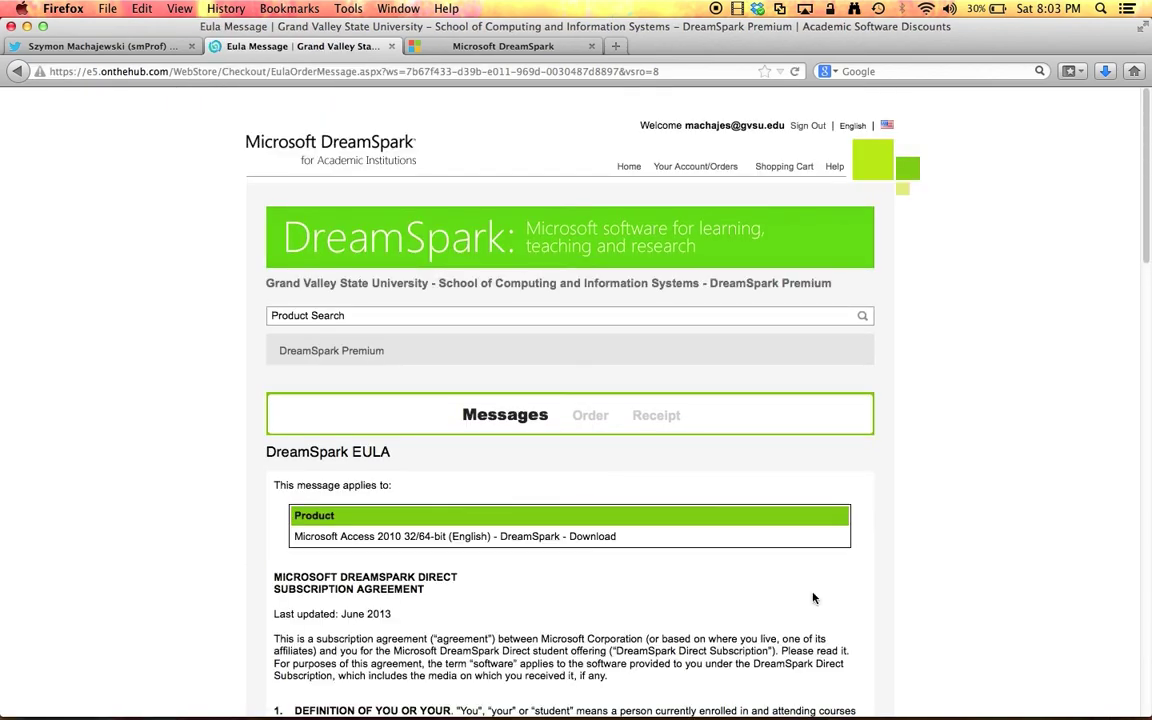
pyautogui.scroll(-10, 910, 476)
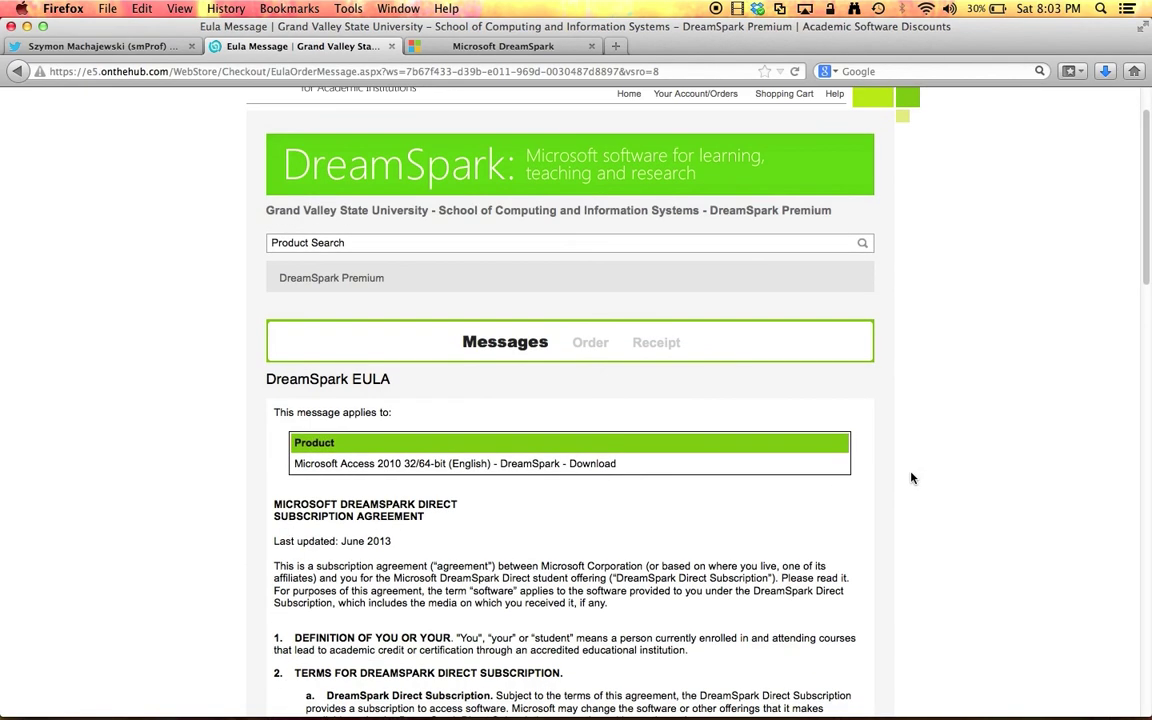
pyautogui.scroll(-15, 910, 477)
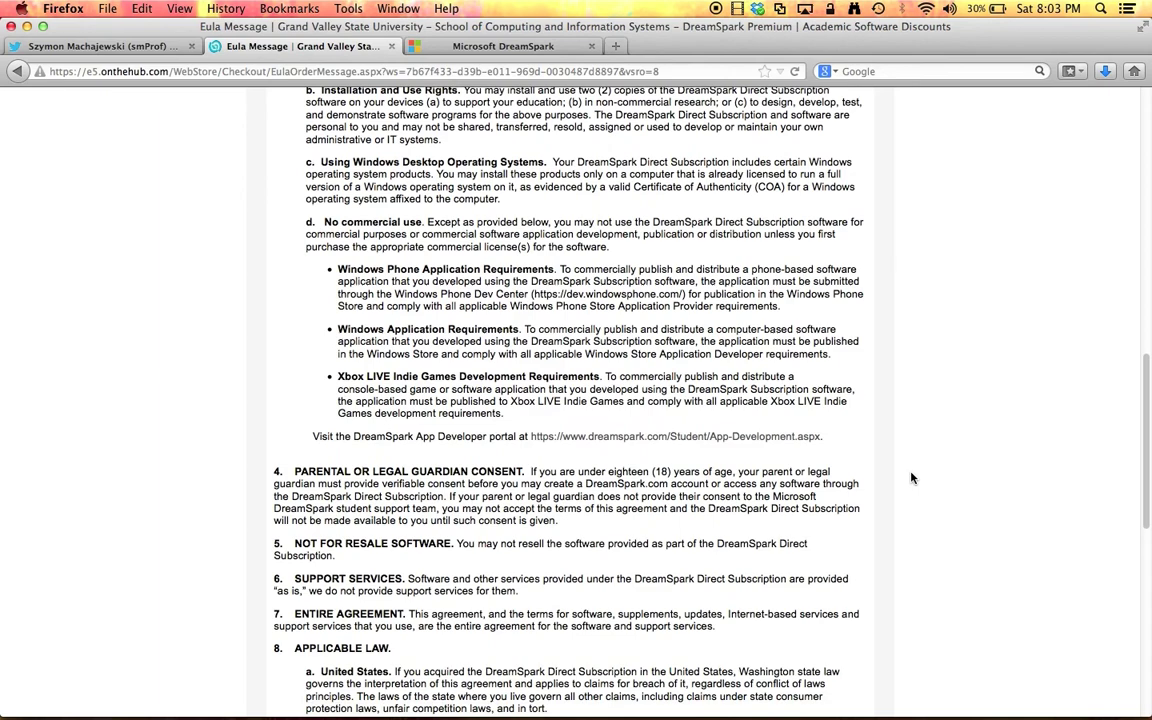
pyautogui.scroll(-4, 911, 478)
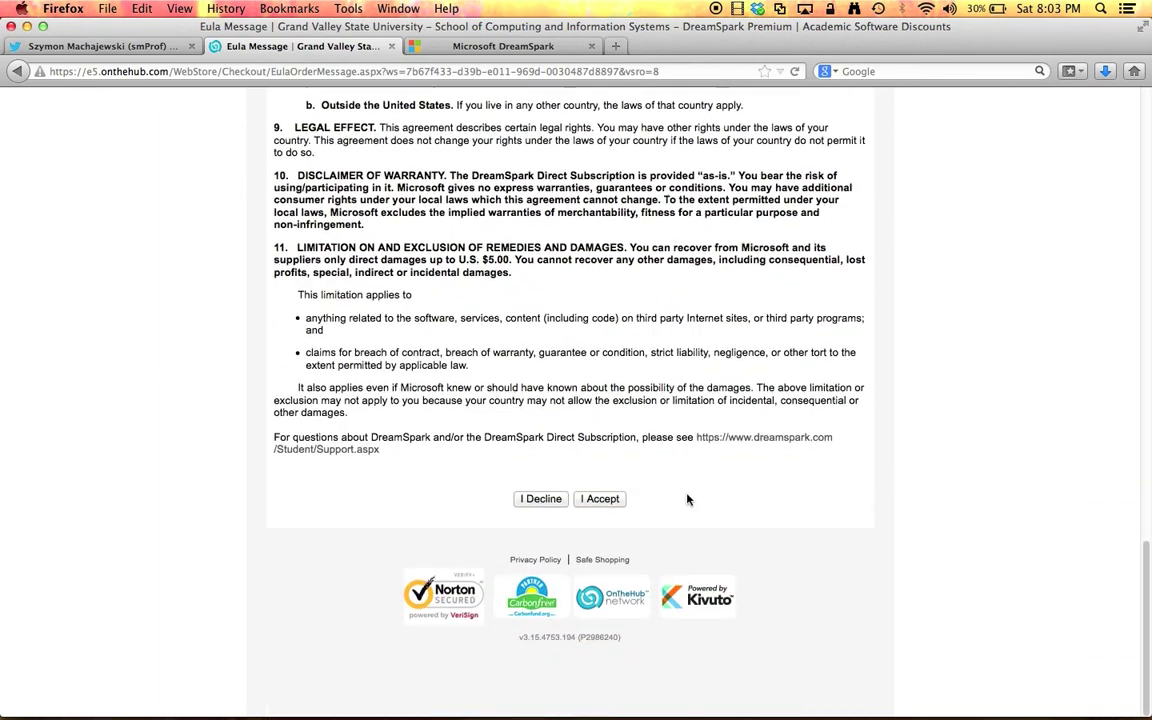
pyautogui.click(604, 499)
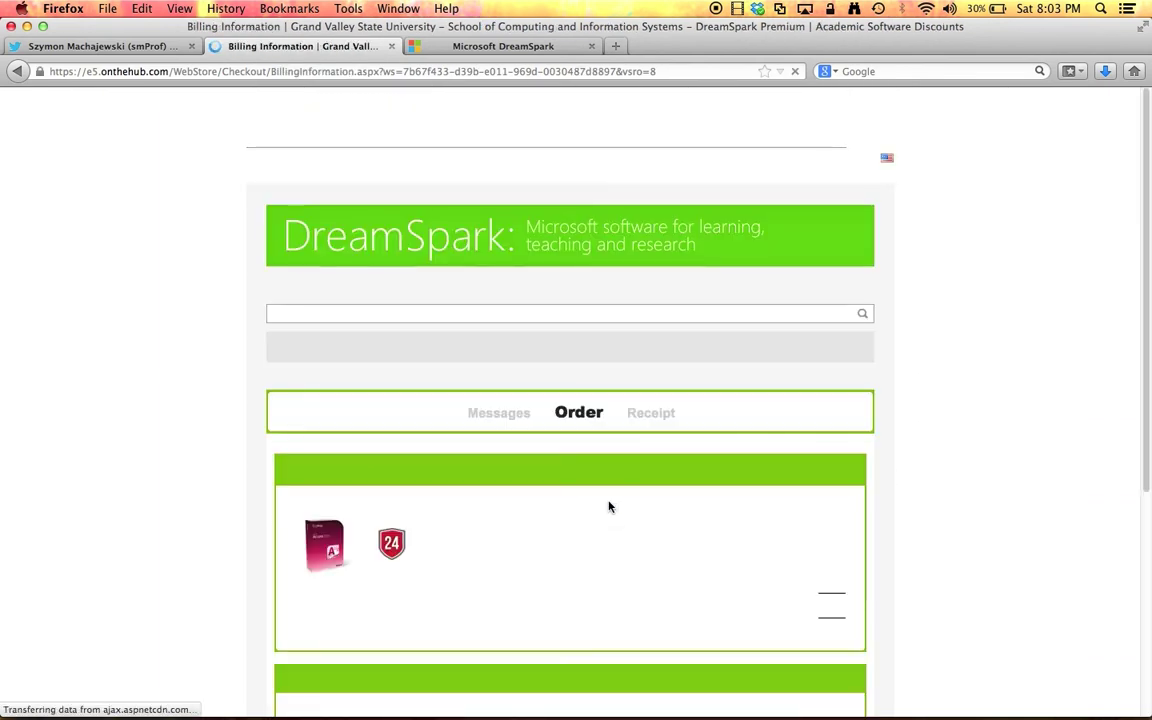
# Review the billing details and place the $0.00 Access 2010 order
pyautogui.scroll(-2, 898, 380)
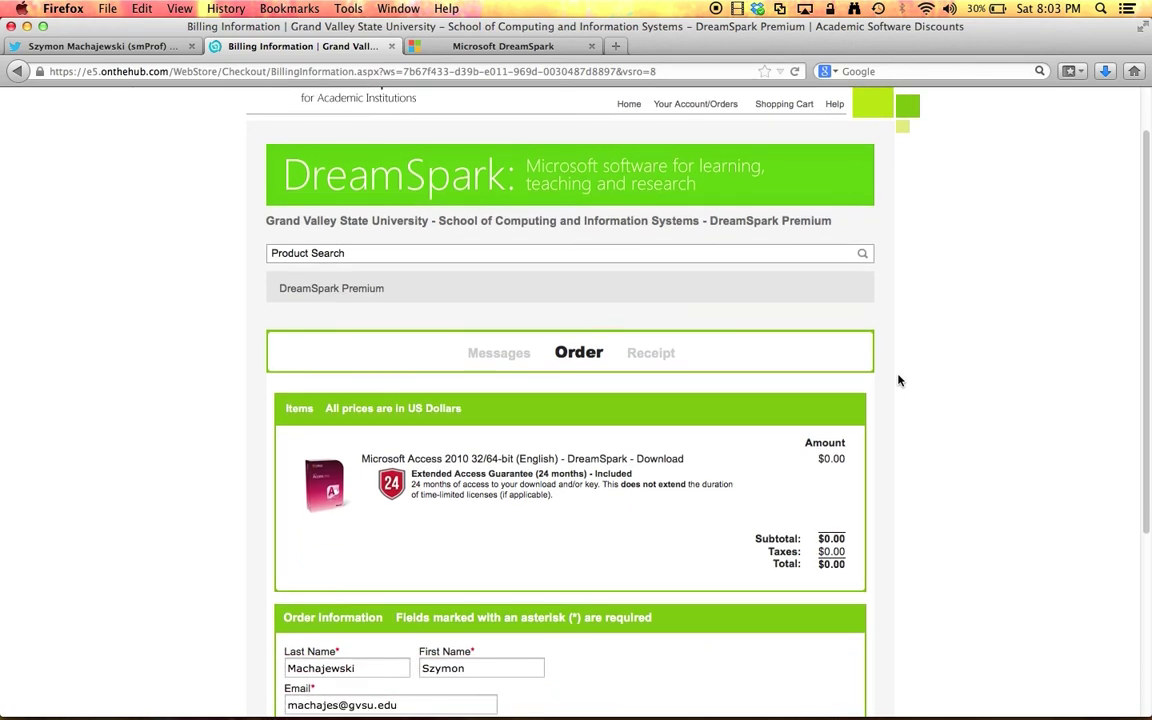
pyautogui.scroll(-6, 837, 565)
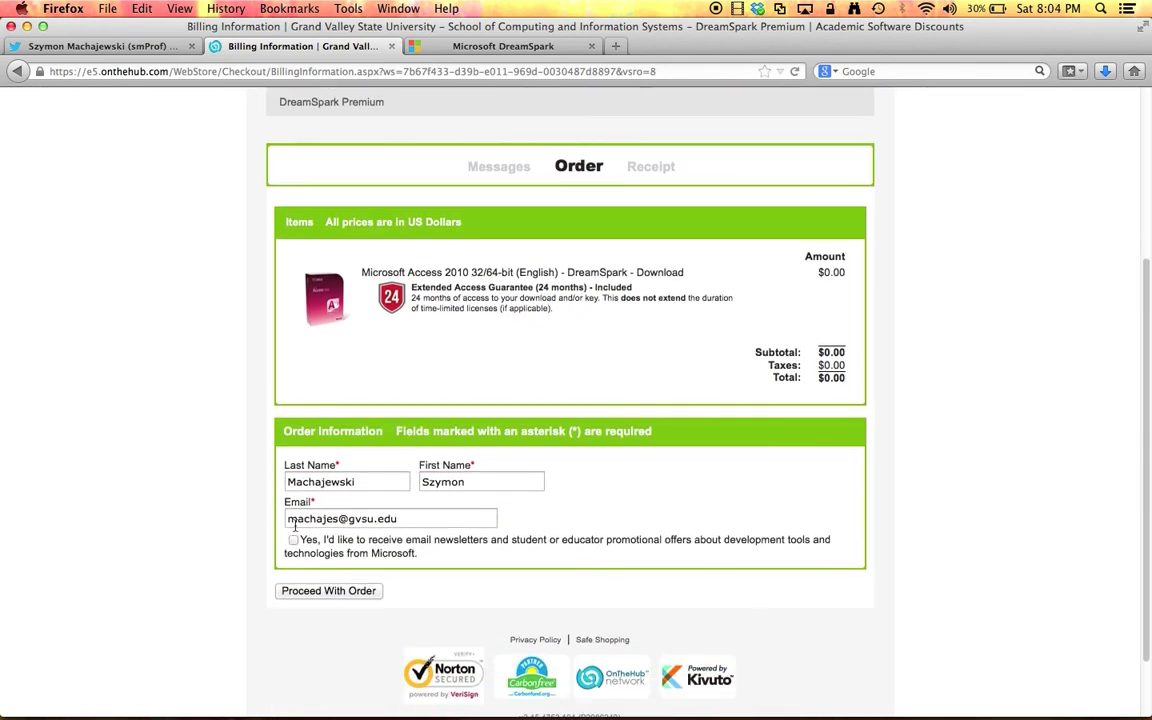
pyautogui.click(395, 518)
pyautogui.click(356, 592)
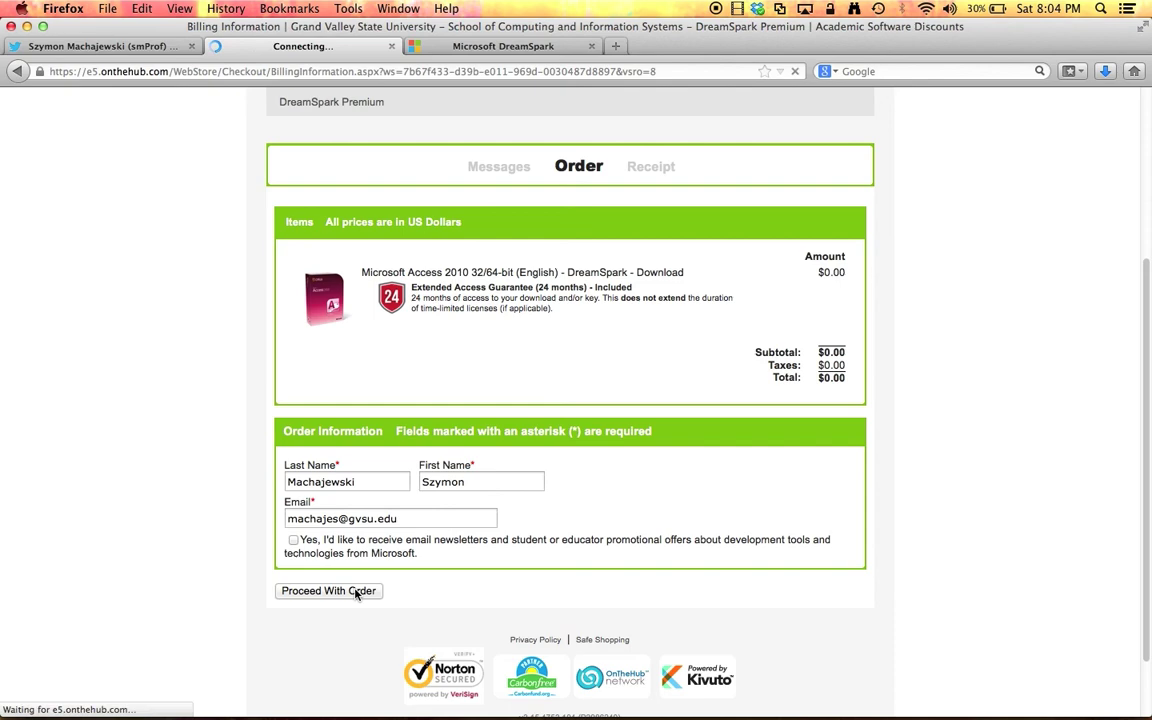
pyautogui.scroll(-1, 340, 560)
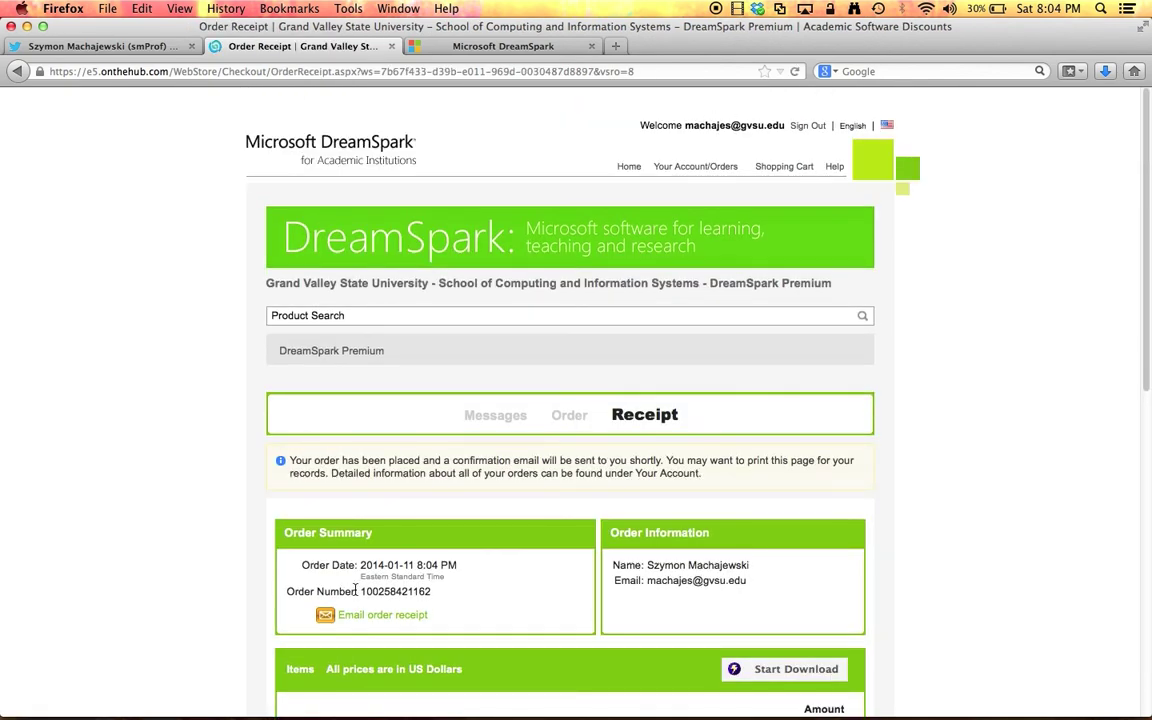
pyautogui.scroll(-5, 867, 454)
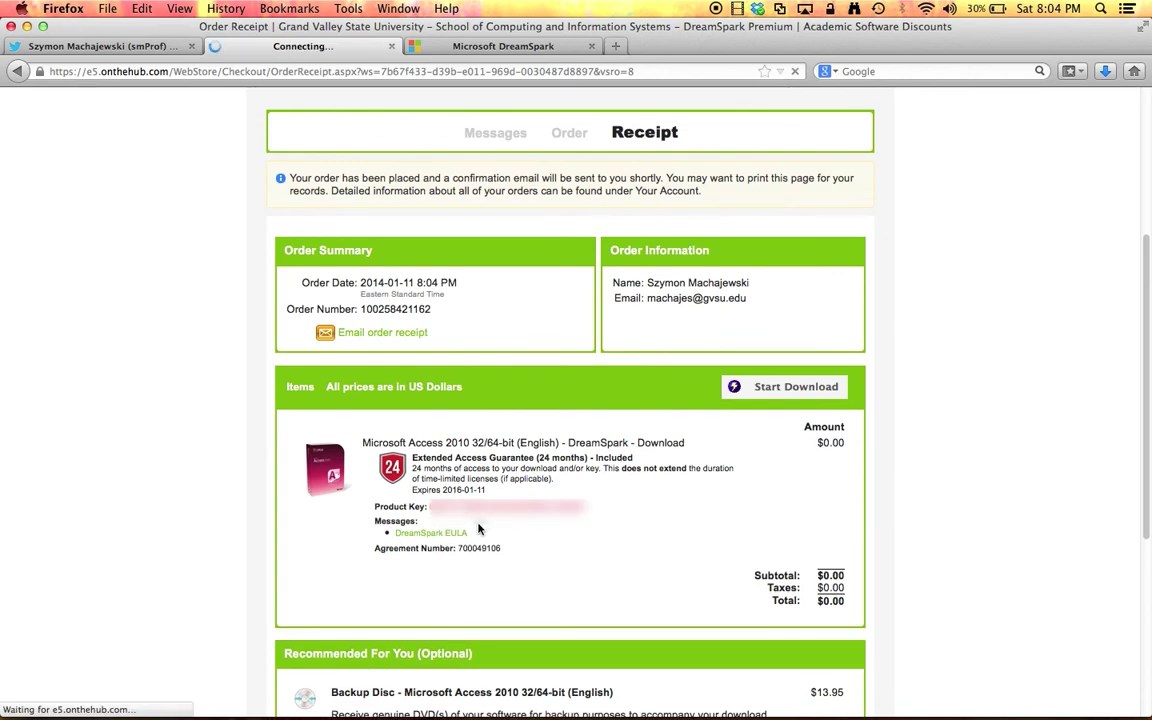
pyautogui.scroll(-8, 421, 513)
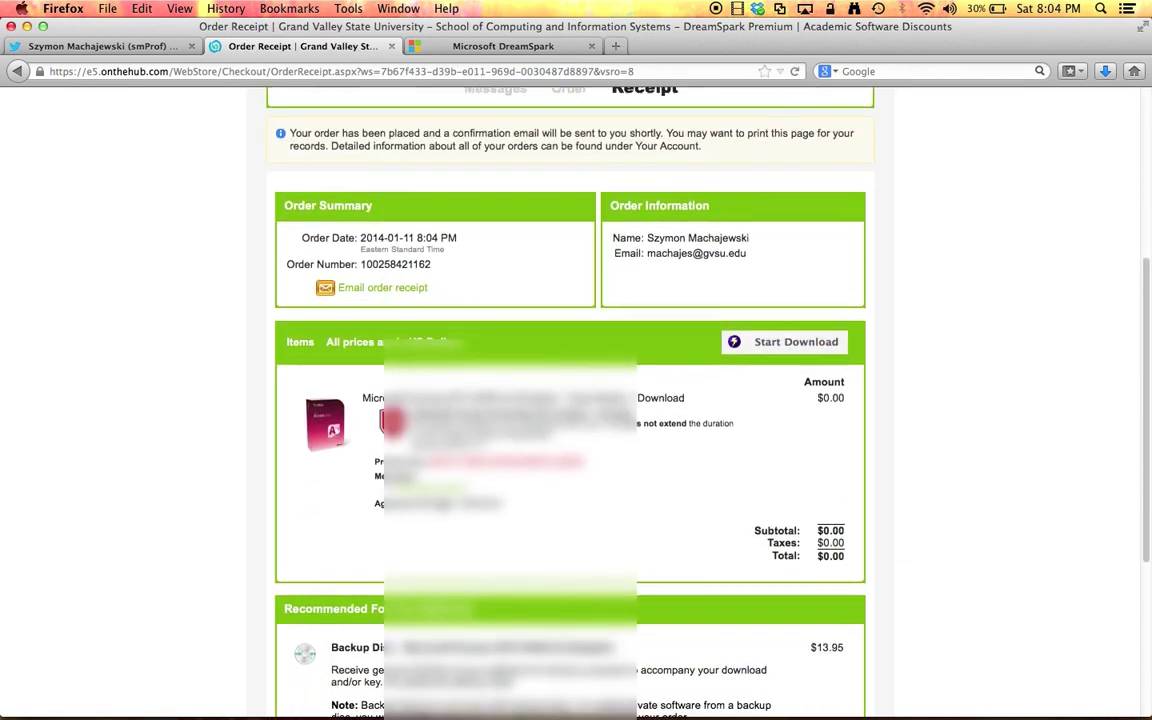